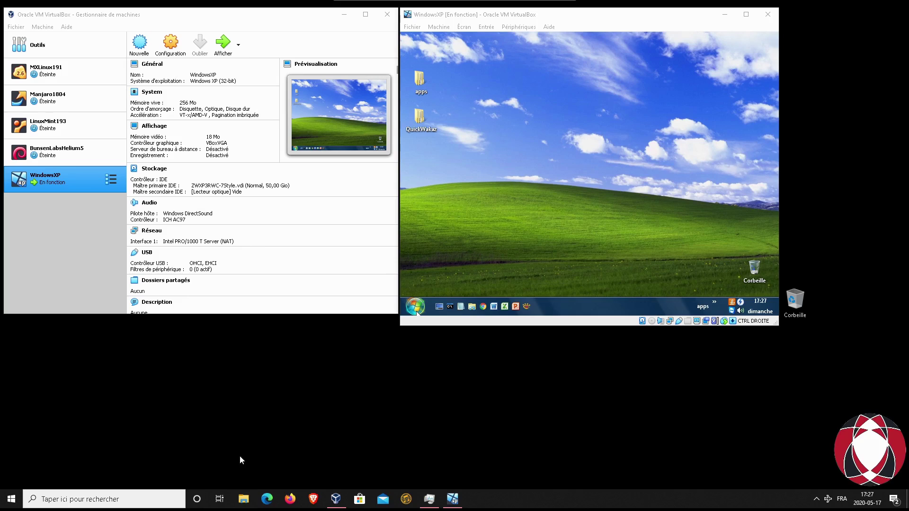
Step: Browse the host to Téléchargements\app\VirtualBox and look at the VirtualBox installers and extension pack files
click(244, 500)
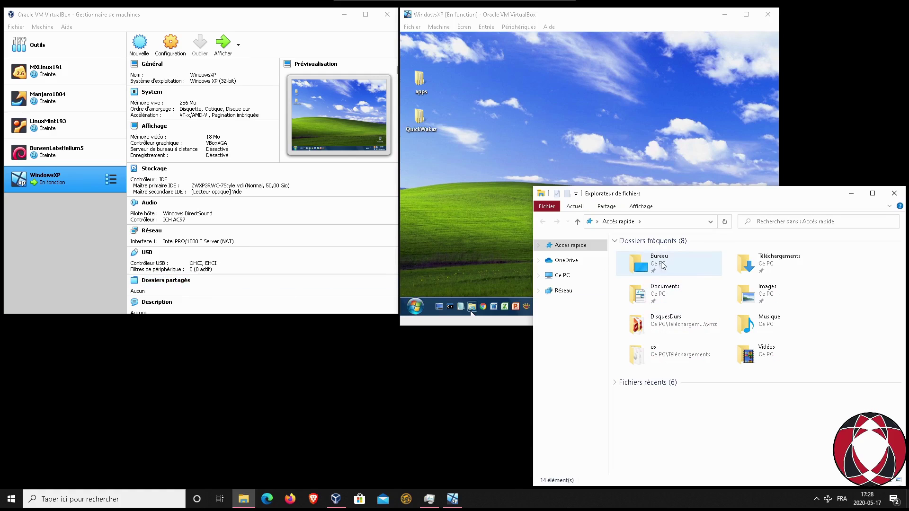
click(754, 263)
double_click(755, 264)
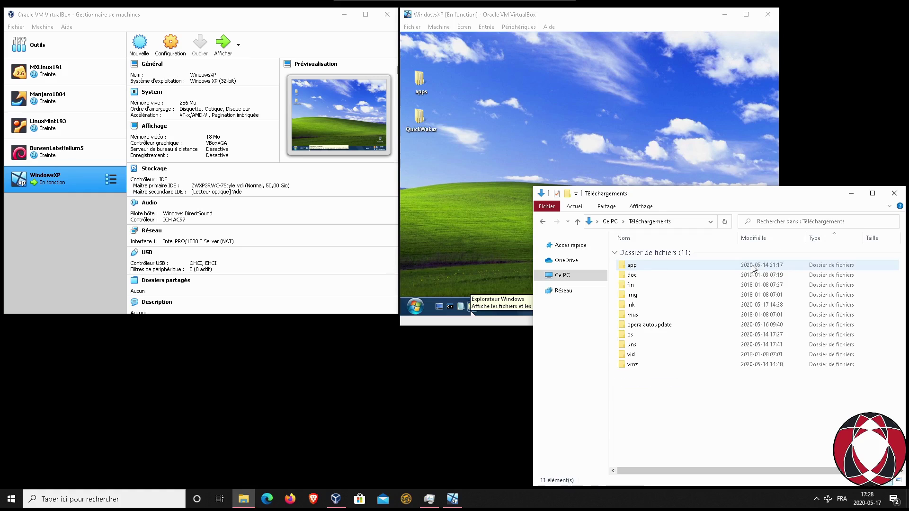
double_click(639, 266)
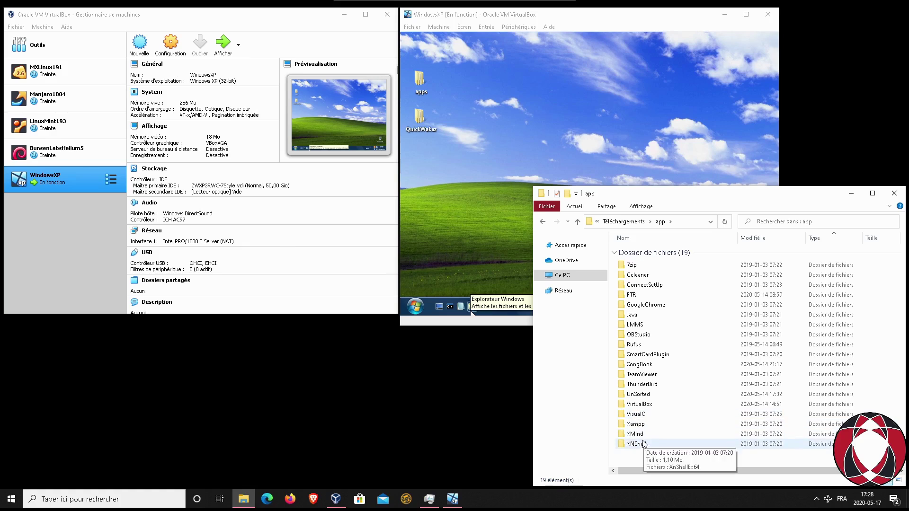
double_click(640, 405)
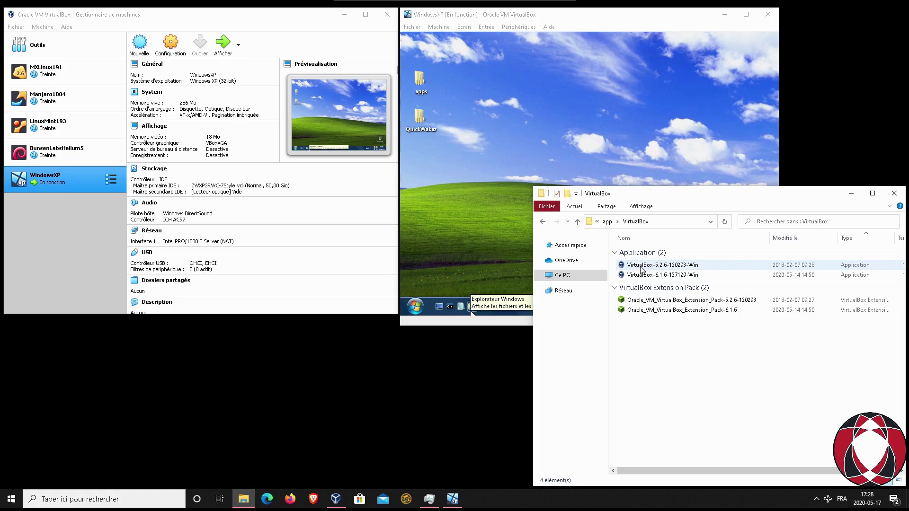
click(651, 310)
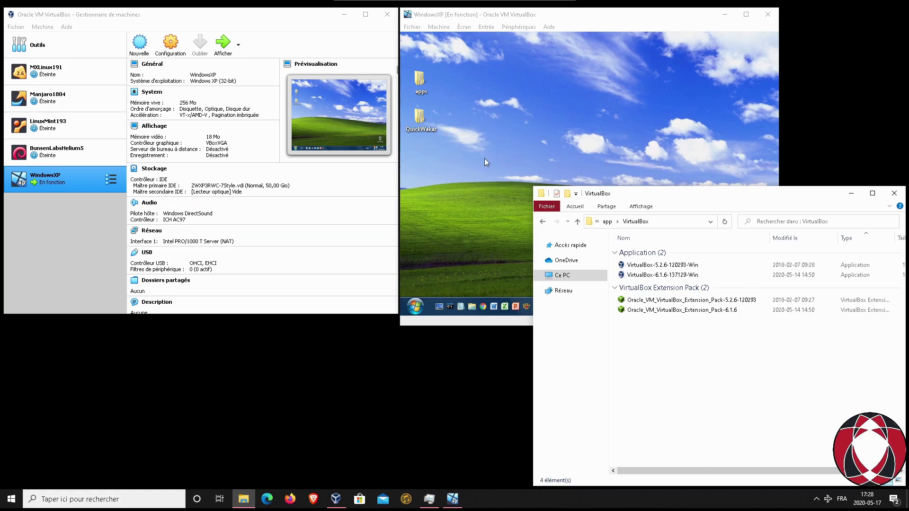
click(900, 196)
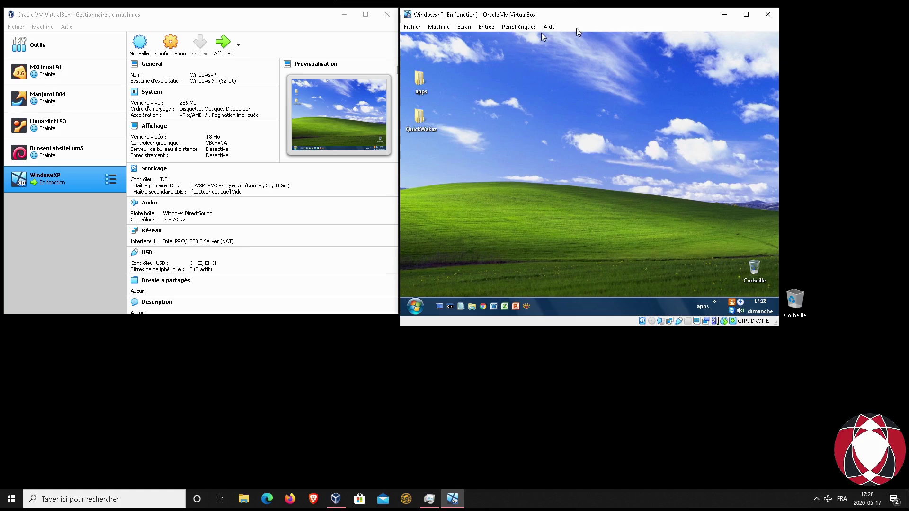
Step: Insert the Guest Additions CD image into the WindowsXP machine and view the disc among the guest's drives
click(513, 28)
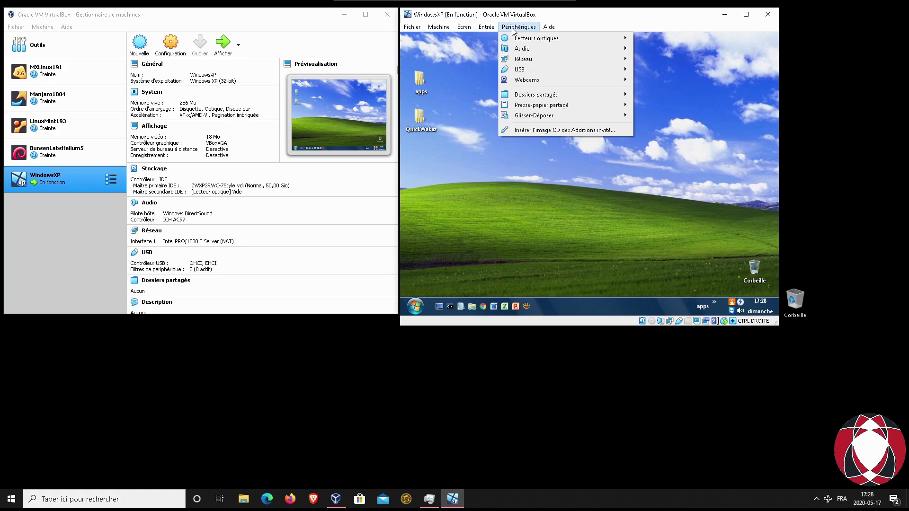
click(539, 132)
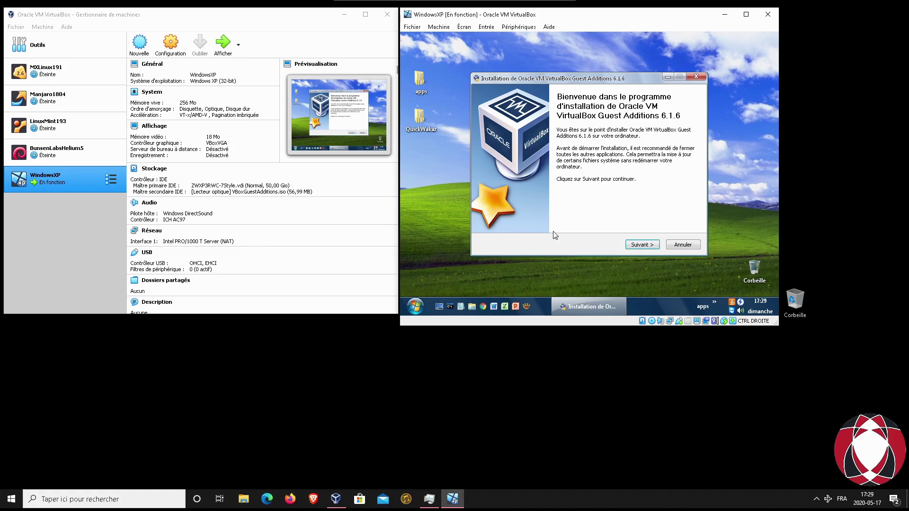
click(424, 311)
click(544, 181)
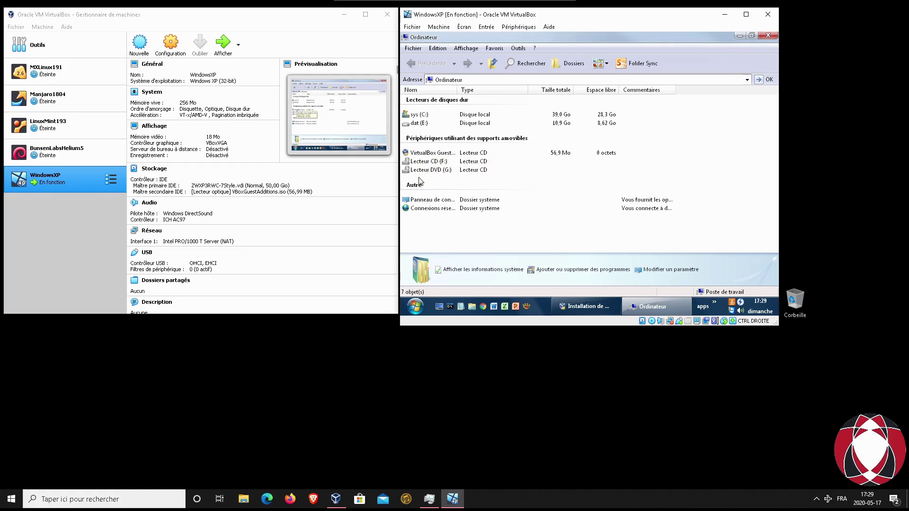
click(768, 37)
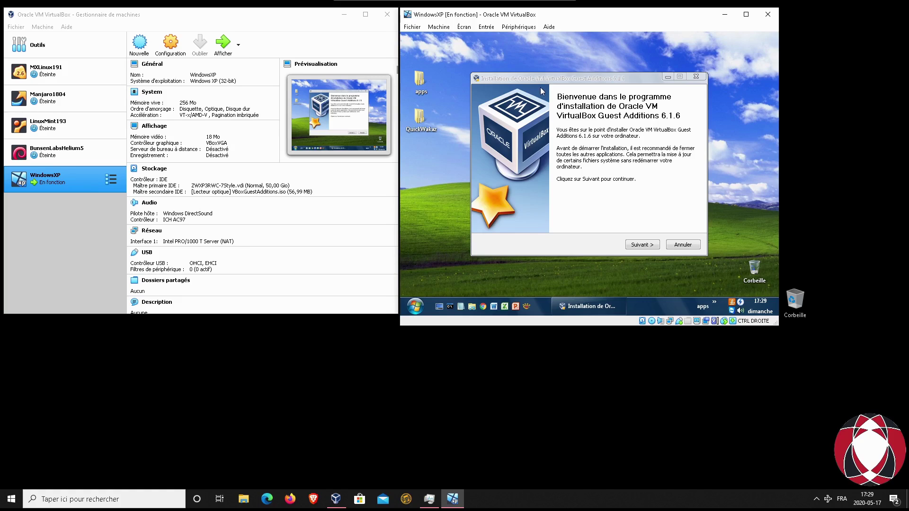
click(417, 305)
click(533, 181)
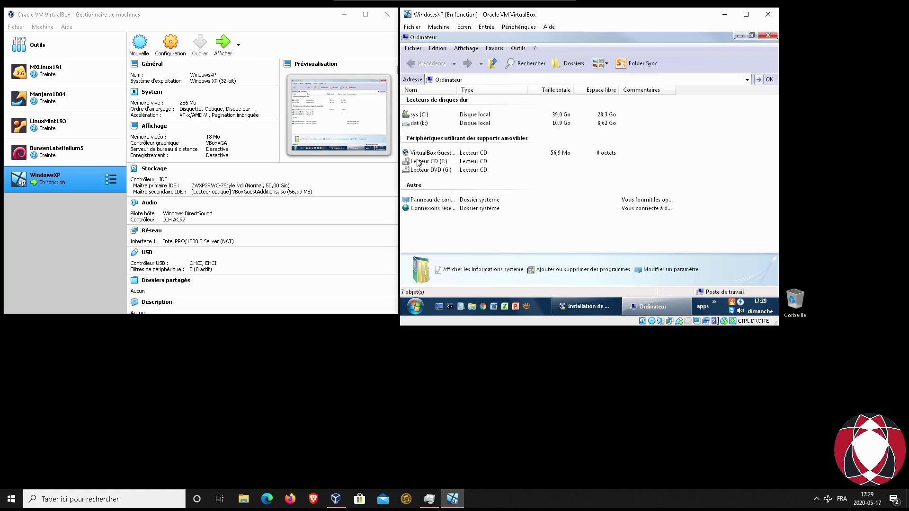
click(773, 36)
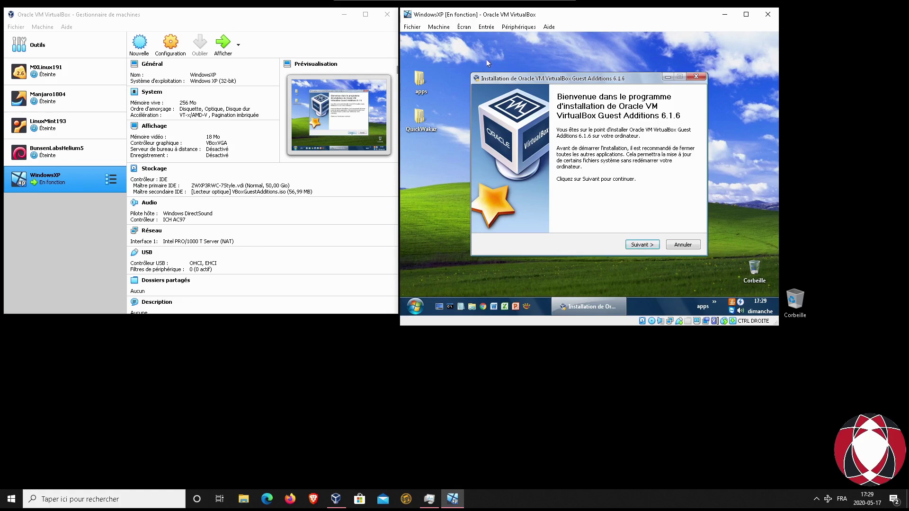
Step: Examine the display modes and the resize options of virtual screen 1 for the WindowsXP machine
click(464, 28)
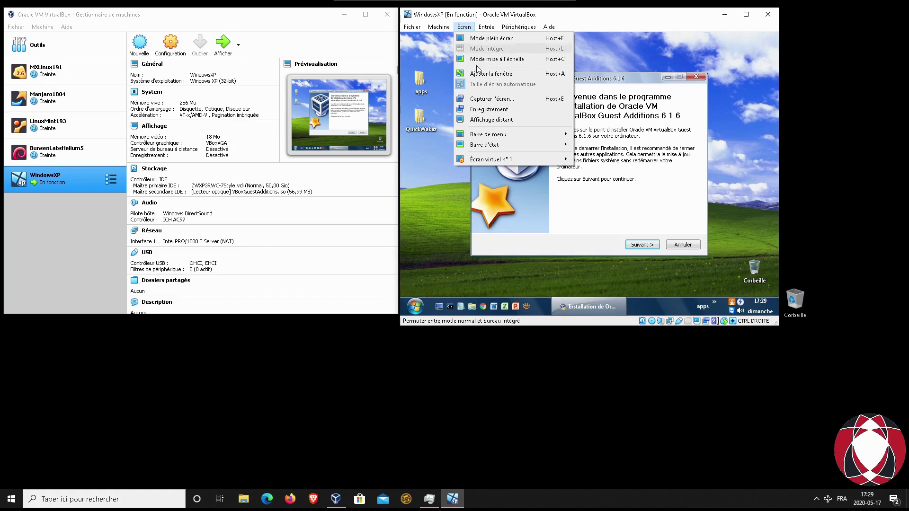
mouse_move(491, 160)
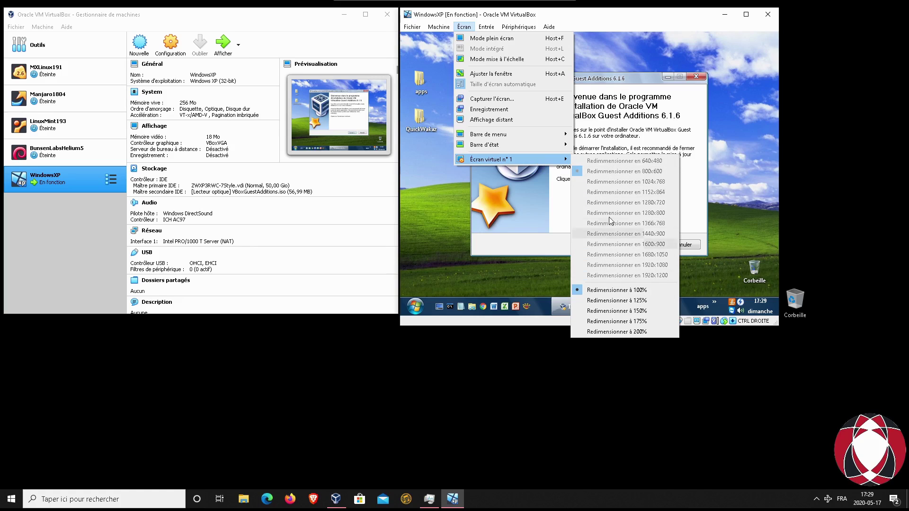
click(635, 78)
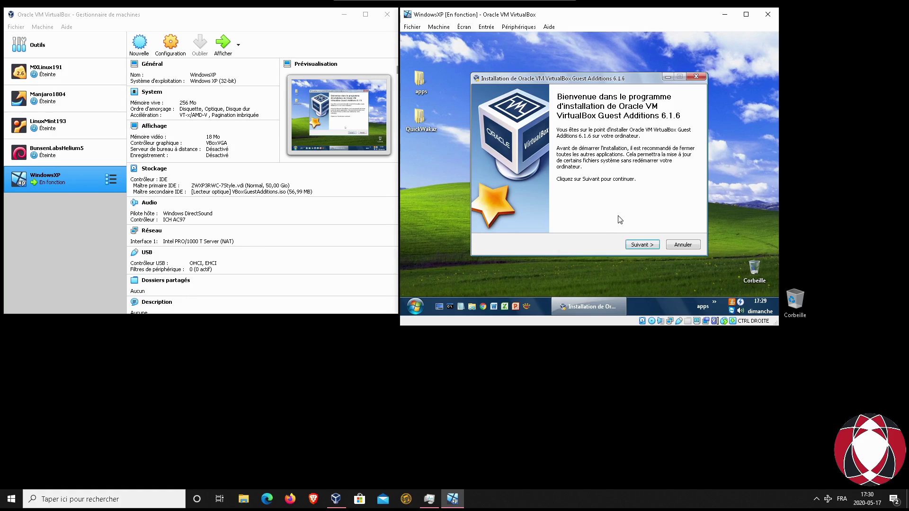
Step: Install VirtualBox Guest Additions 6.1.6 in the guest with the default folder and components, restarting the guest immediately
click(642, 246)
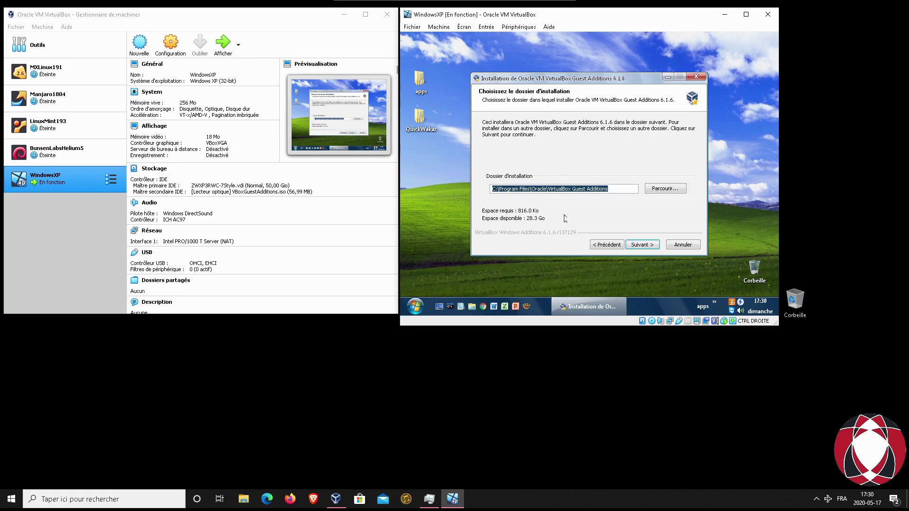
click(649, 246)
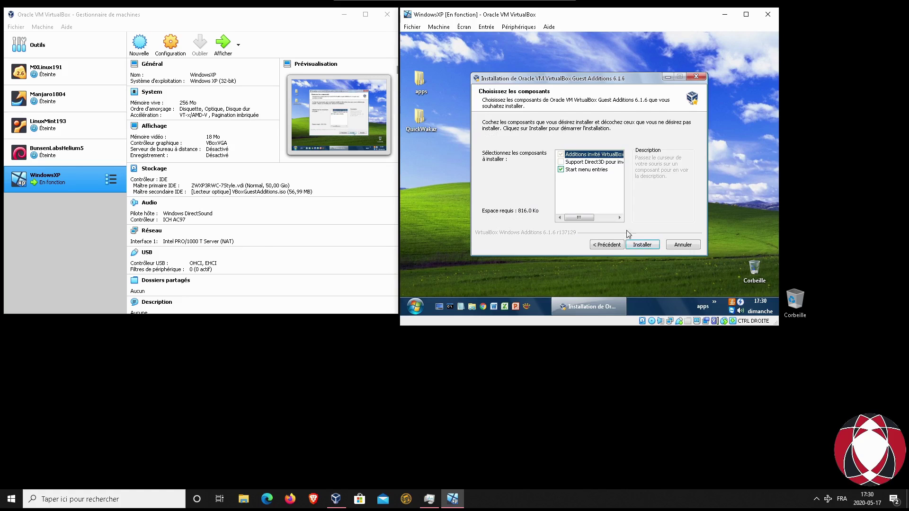
click(647, 249)
click(643, 250)
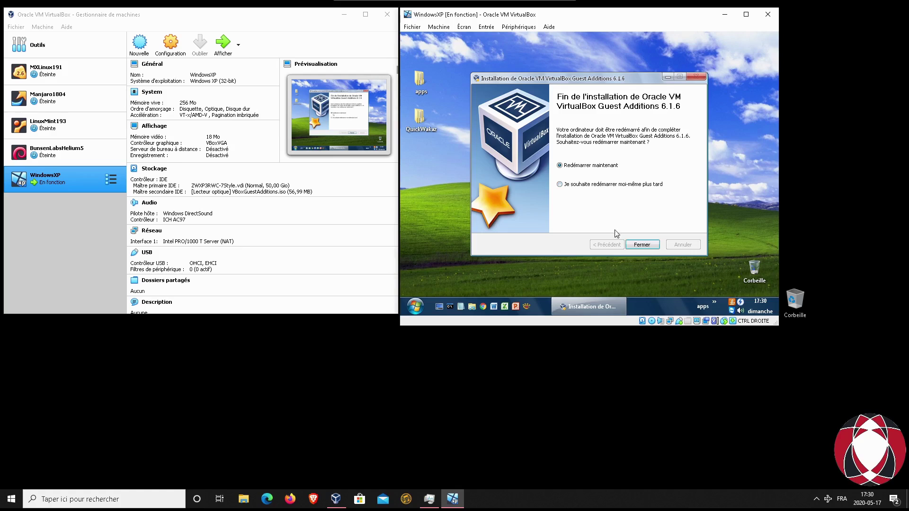
click(643, 244)
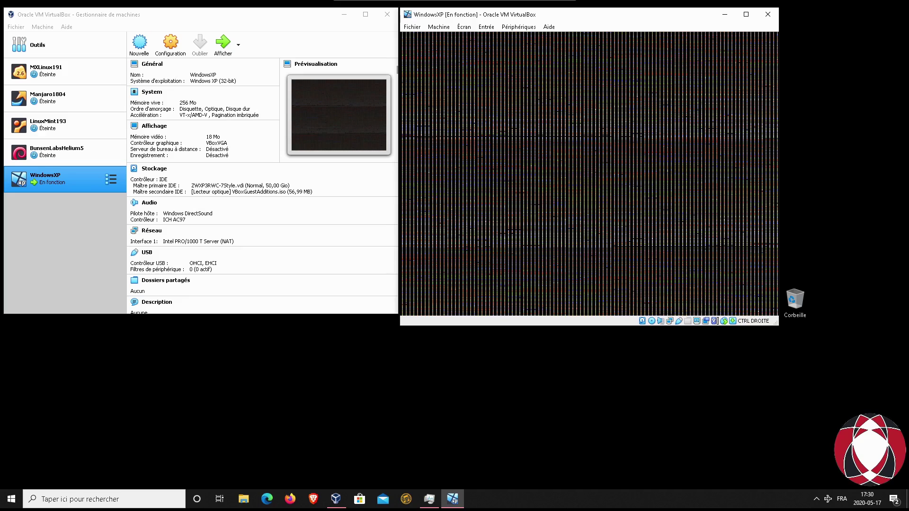
click(346, 331)
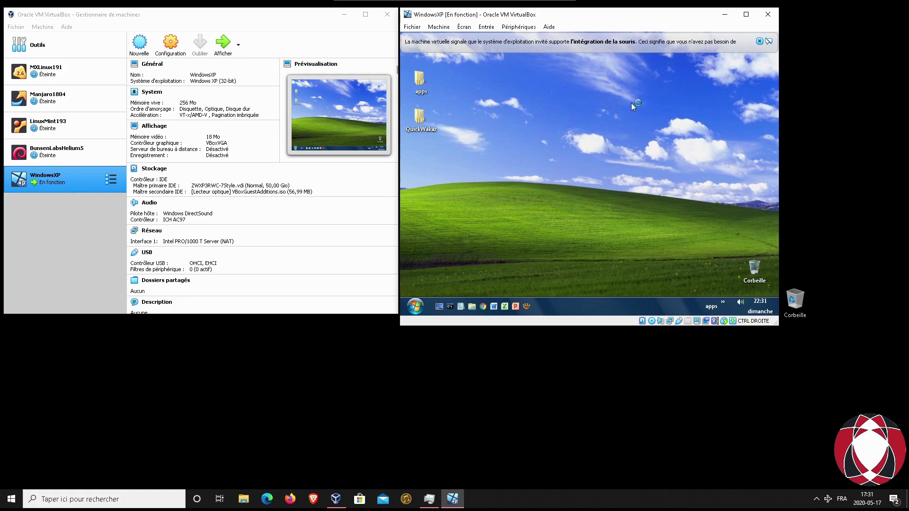
click(760, 40)
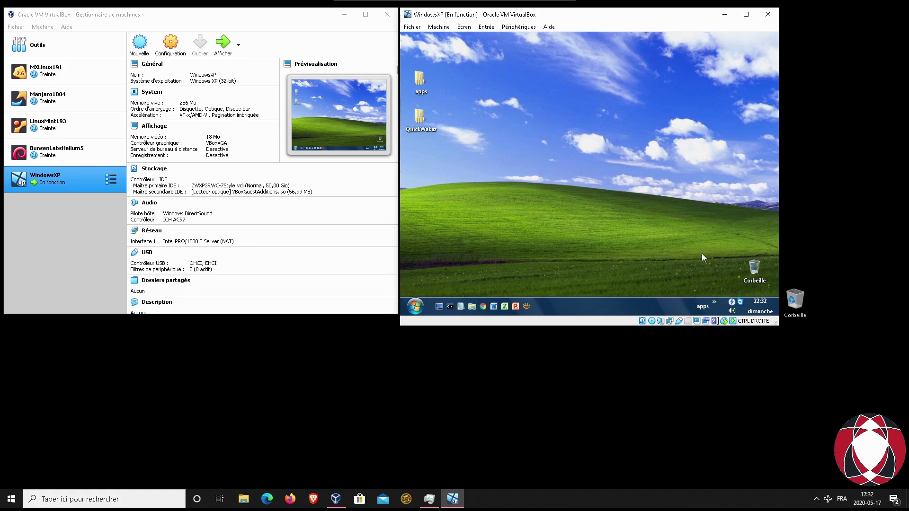
Step: Check the restarted guest's taskbar and the display modes offered for the WindowsXP machine
click(714, 304)
click(643, 266)
click(464, 27)
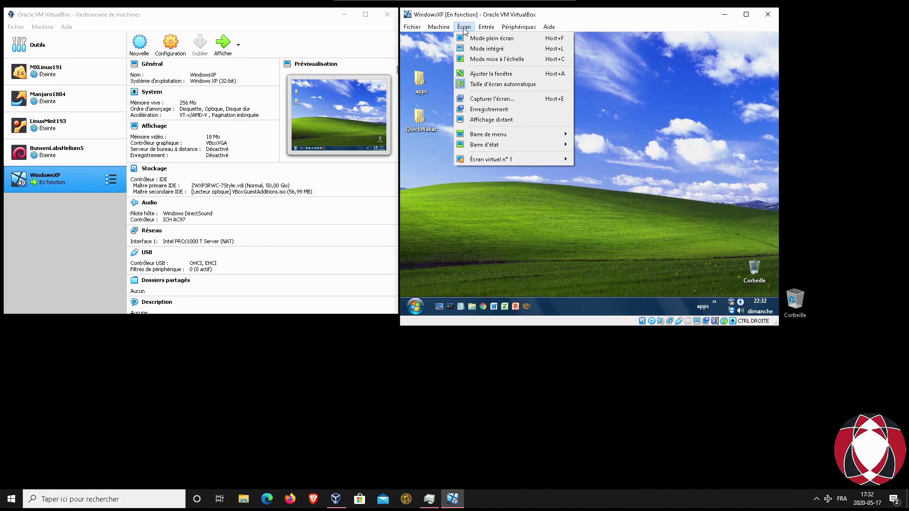
click(612, 74)
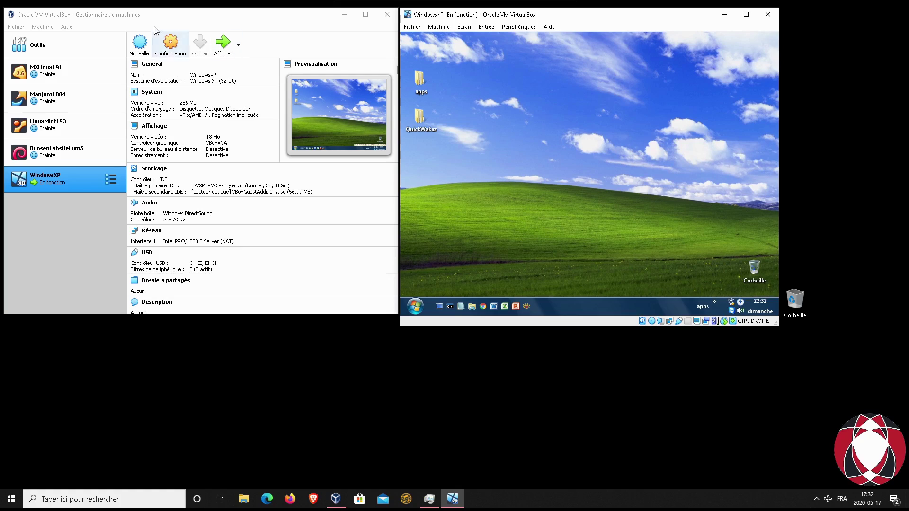
Step: View the VirtualBox version information in the manager, then return to the WindowsXP machine
click(65, 27)
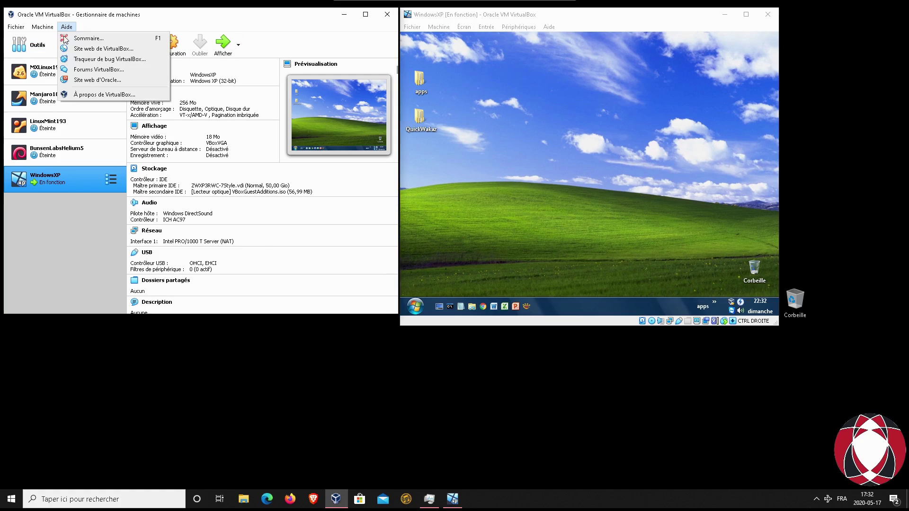
click(81, 95)
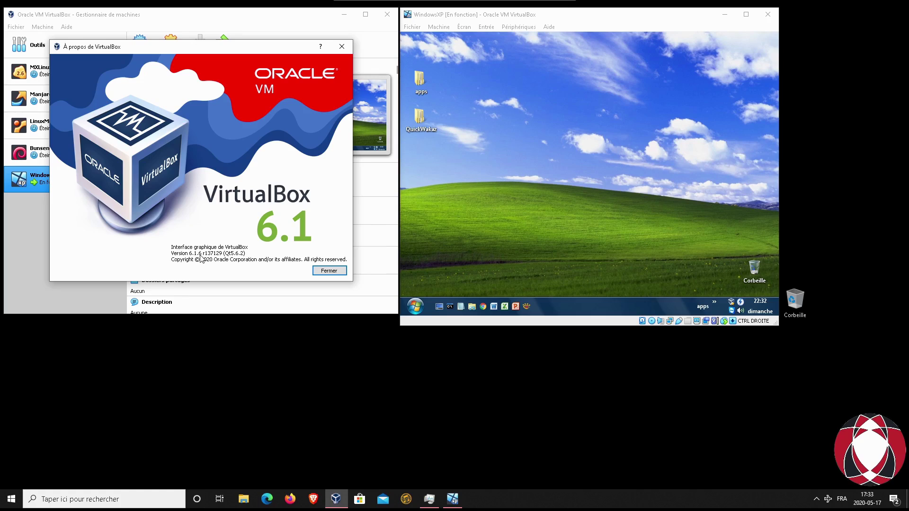
click(330, 272)
click(550, 161)
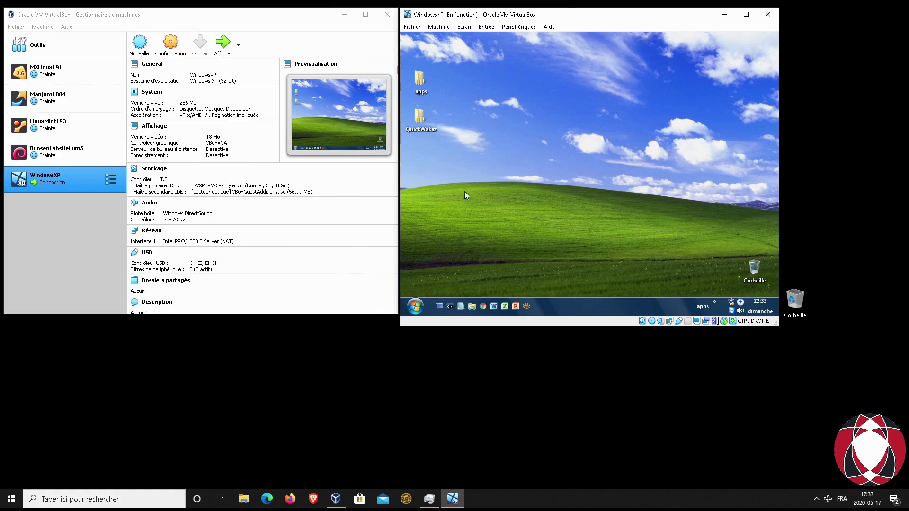
Step: Review the guest's virtual screen resolution choices and its optical drive options
click(461, 28)
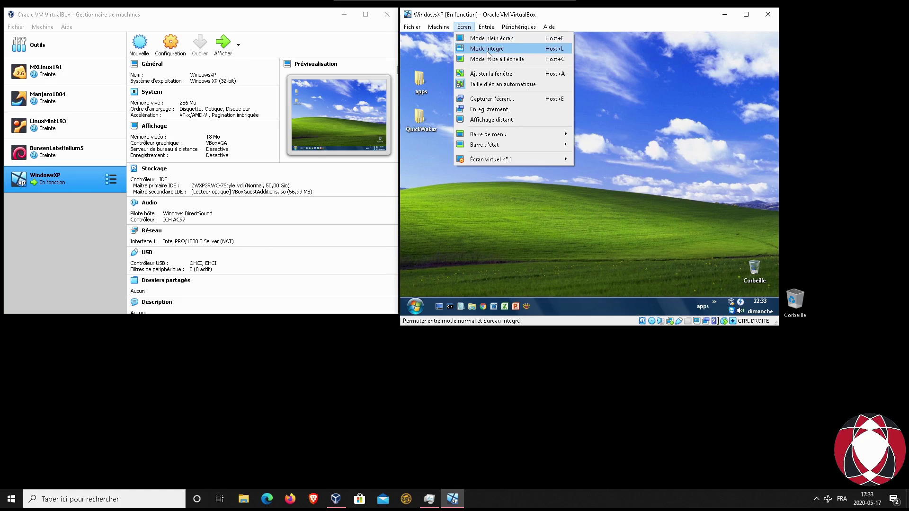
mouse_move(492, 160)
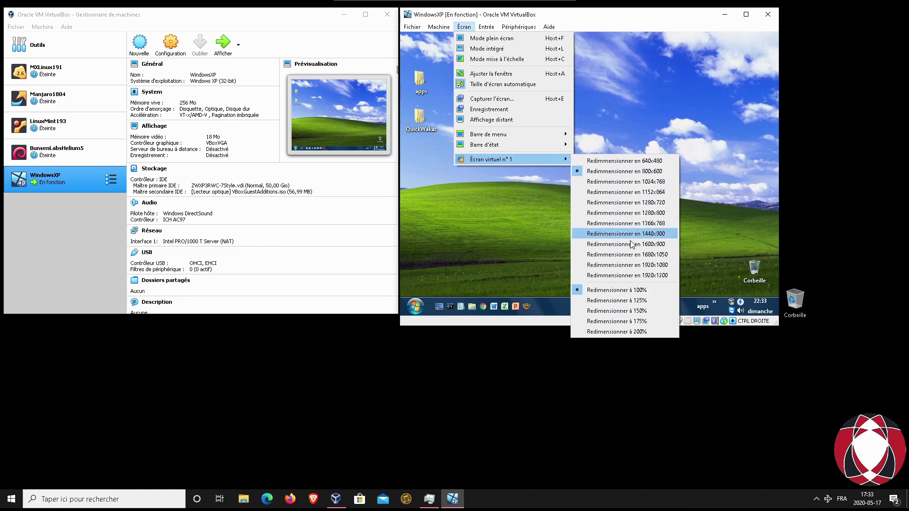
key(Escape)
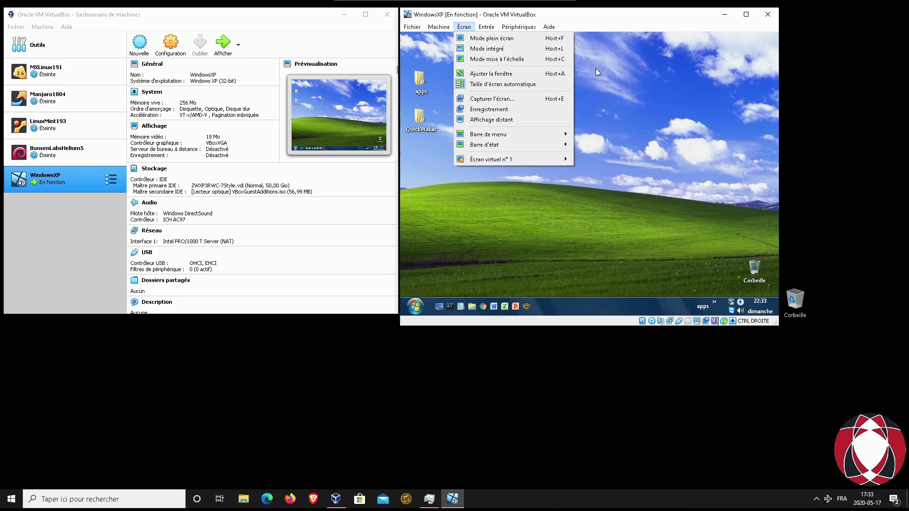
key(Escape)
click(519, 26)
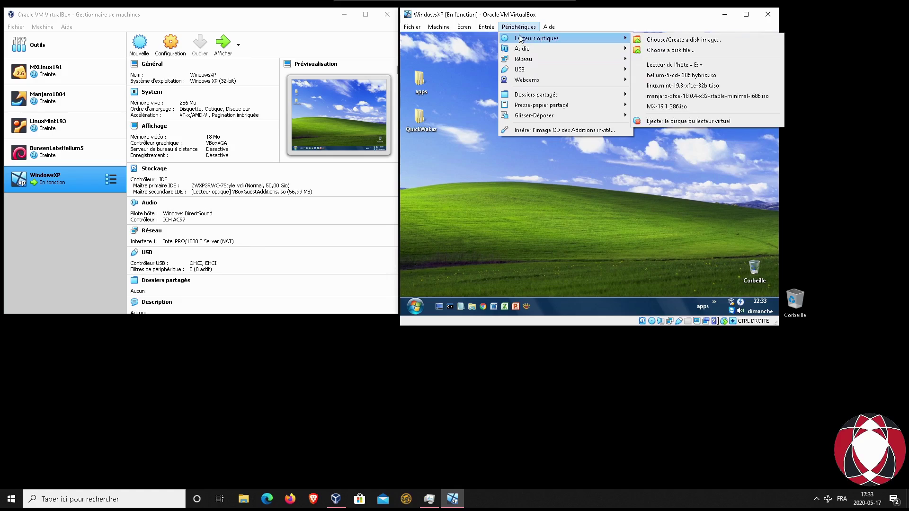
click(575, 21)
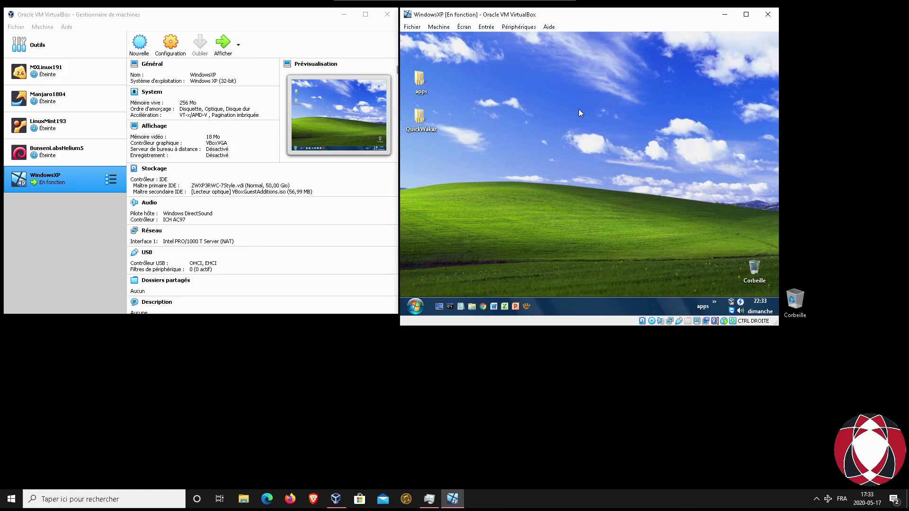